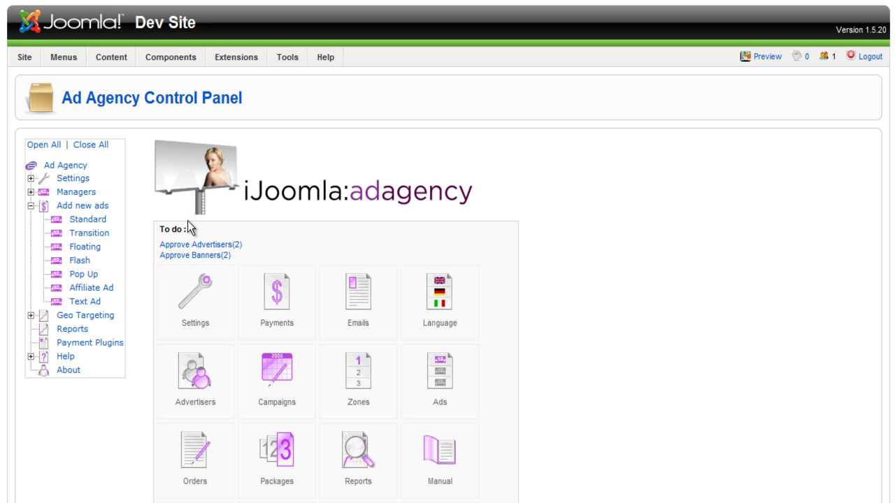
Step: Start a new Standard ad from Add new ads in the Ad Agency Control Panel
left_click(88, 221)
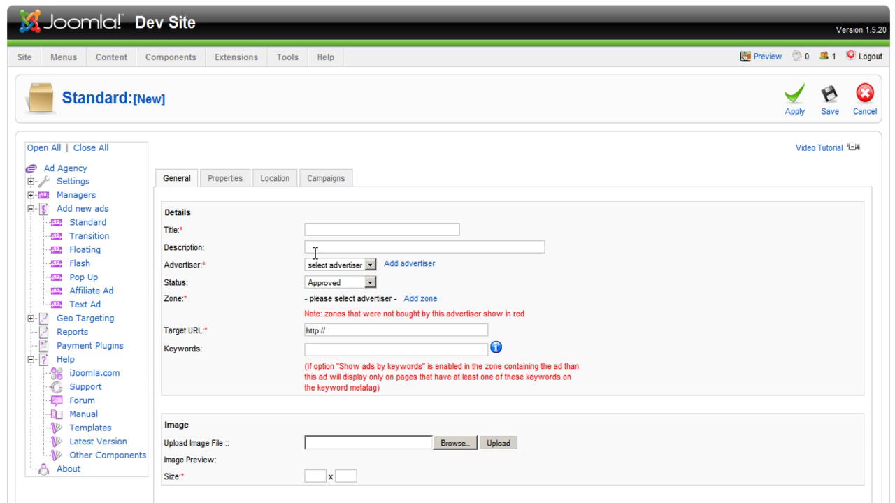
Step: Enter the ad title 'ijoomla SEO 125*125'
double_click(330, 232)
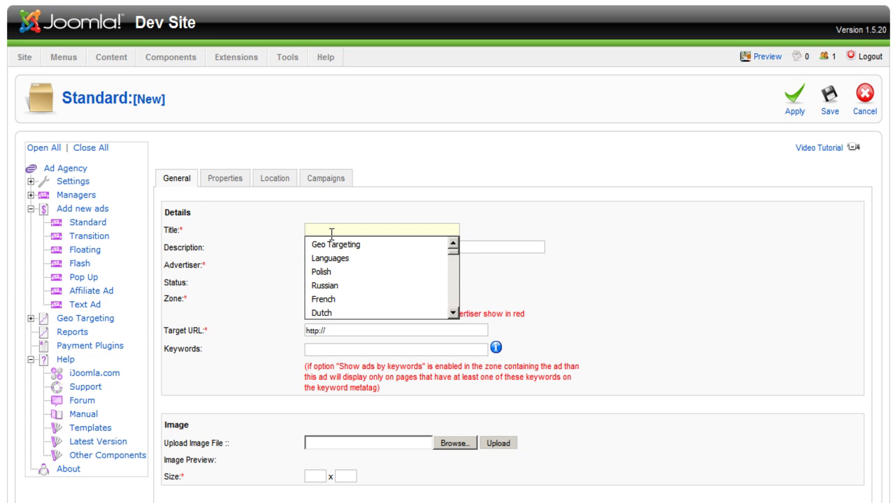
type("ijoomla S")
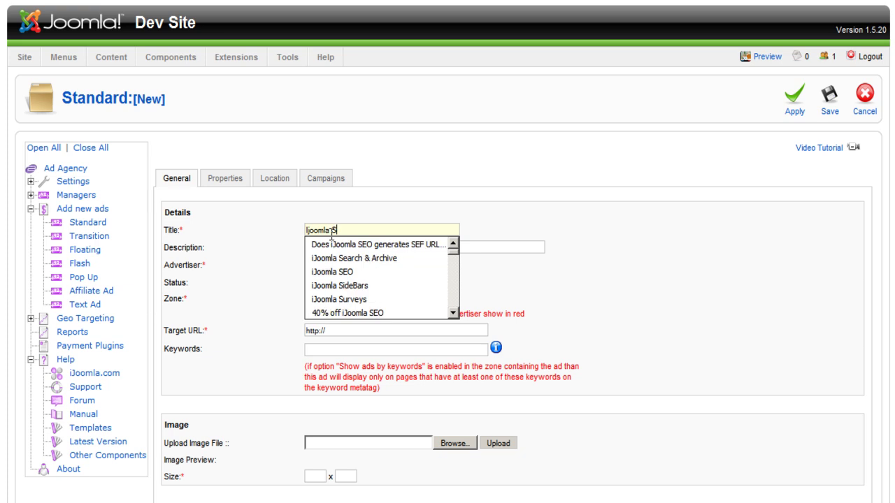
type("EO")
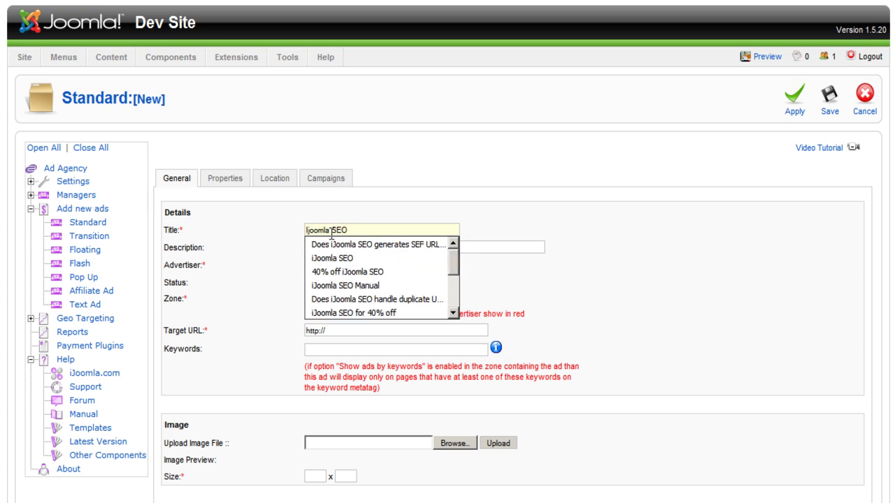
type(" 125")
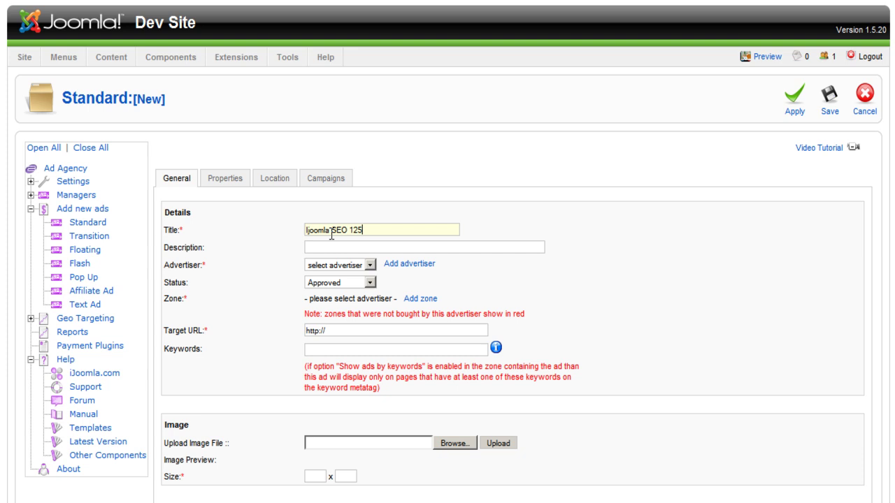
type("*125")
Step: Set the advertiser to ijoomla and the zone to First left zone
left_click(342, 266)
left_click(340, 297)
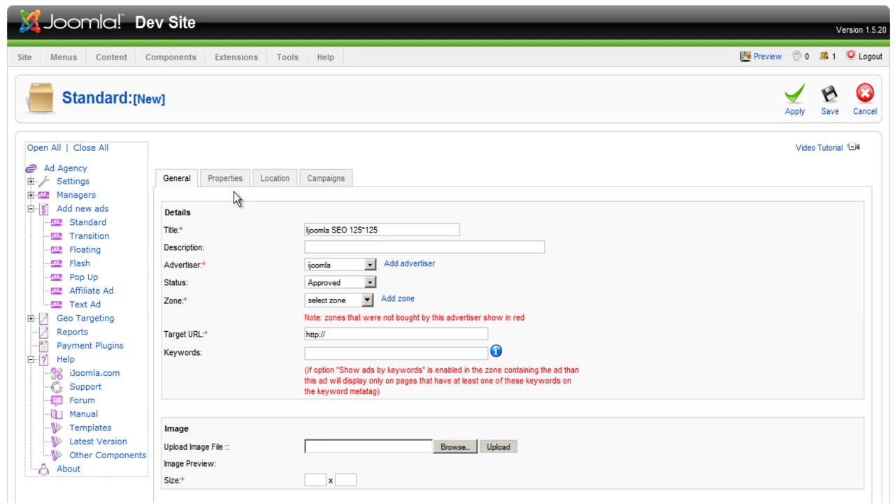
left_click(324, 183)
left_click(179, 188)
left_click(363, 301)
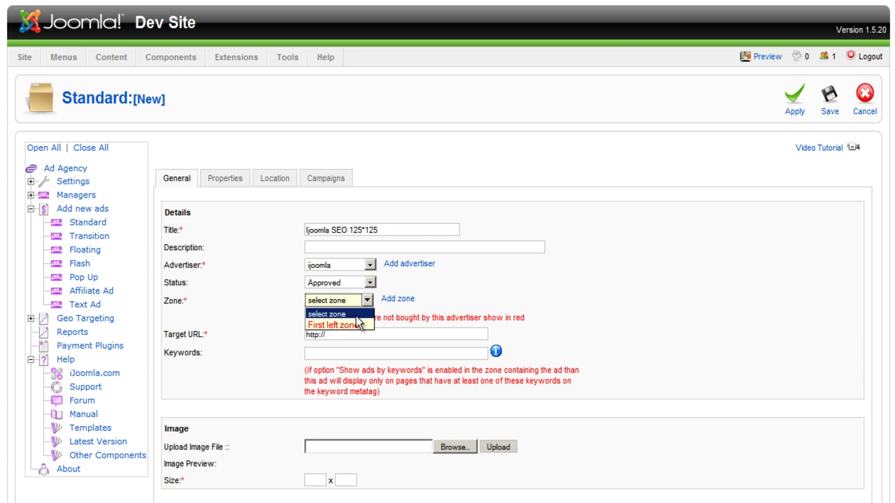
left_click(355, 325)
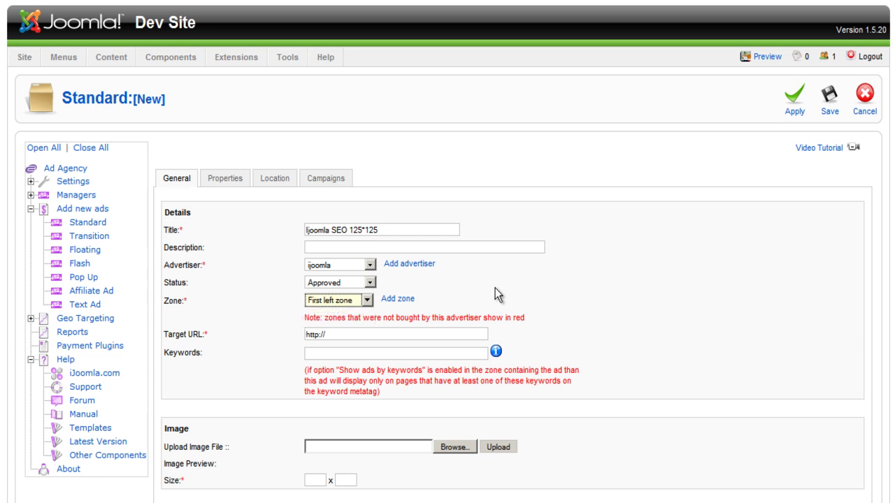
scroll(486, 297, "down", 2)
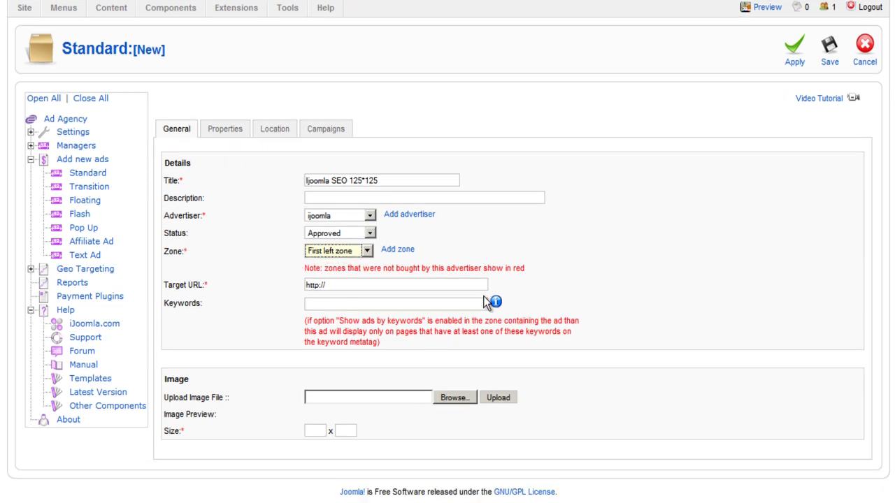
left_click(357, 289)
left_click(358, 298)
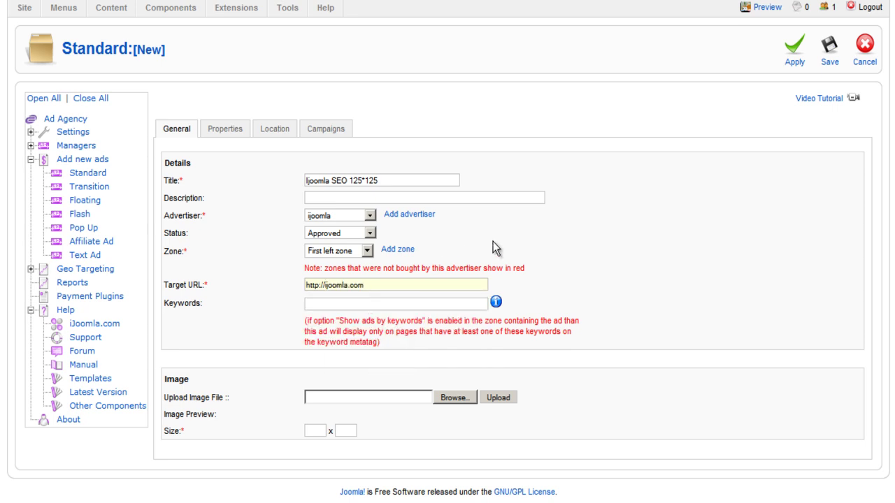
left_click(403, 305)
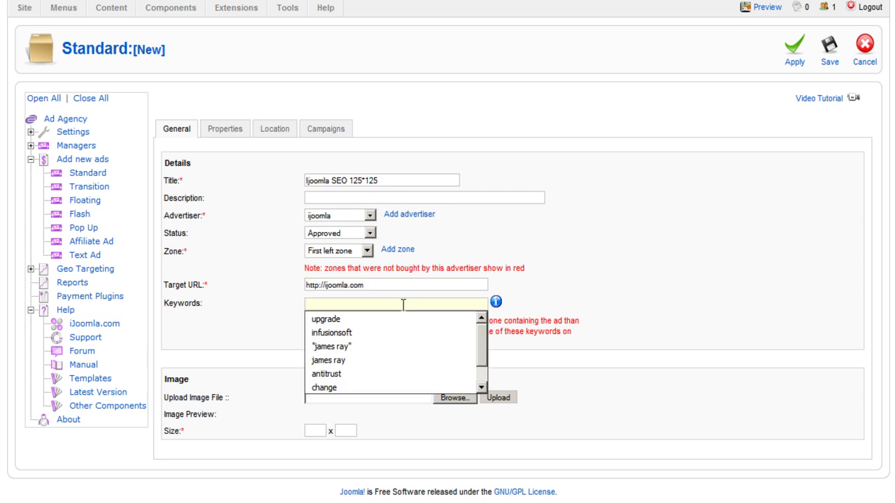
type("seo")
key("BackSpace")
key("BackSpace")
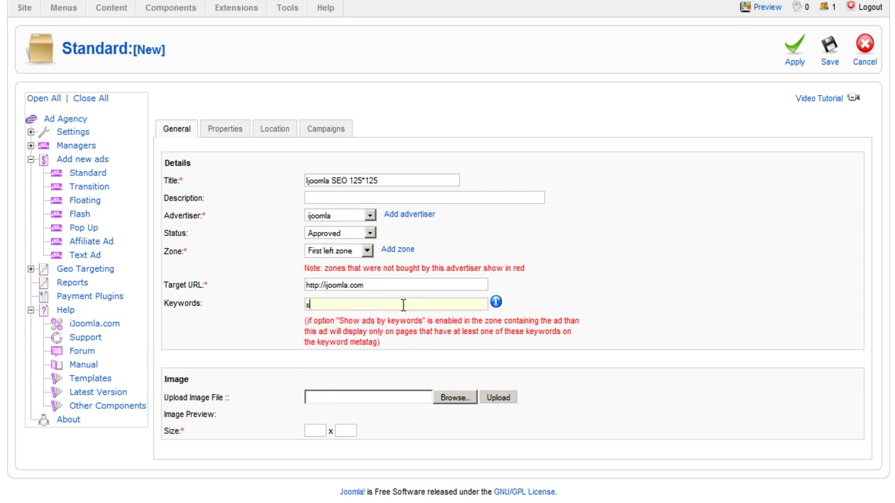
key("BackSpace")
Step: Upload 125x125seo.gif from Downloads as the 125 x 125 banner image
left_click(456, 398)
left_click(230, 95)
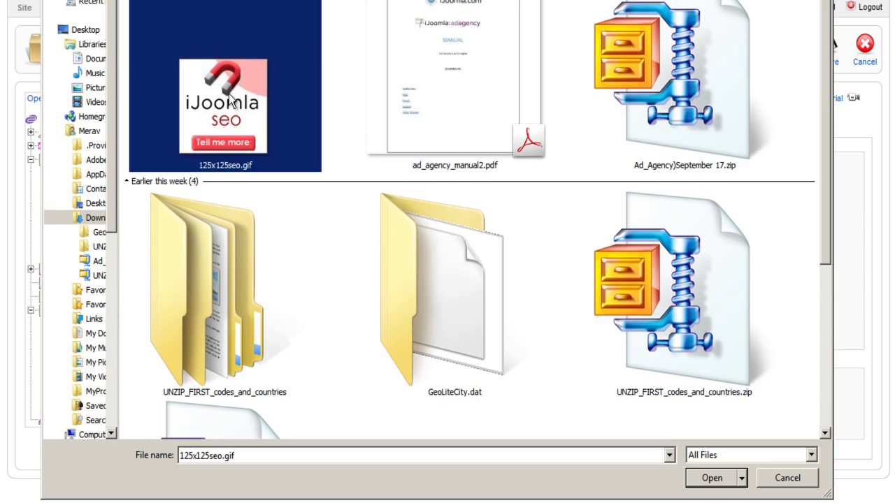
left_click(723, 485)
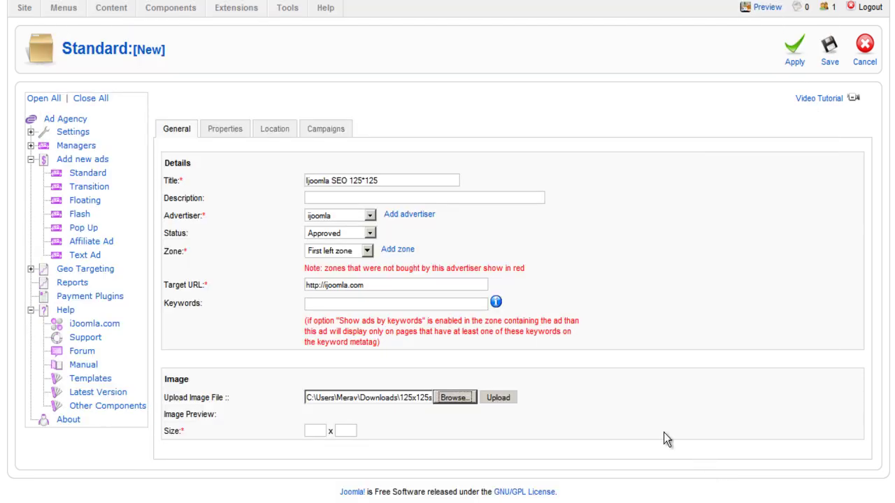
left_click(511, 401)
scroll(413, 409, "down", 3)
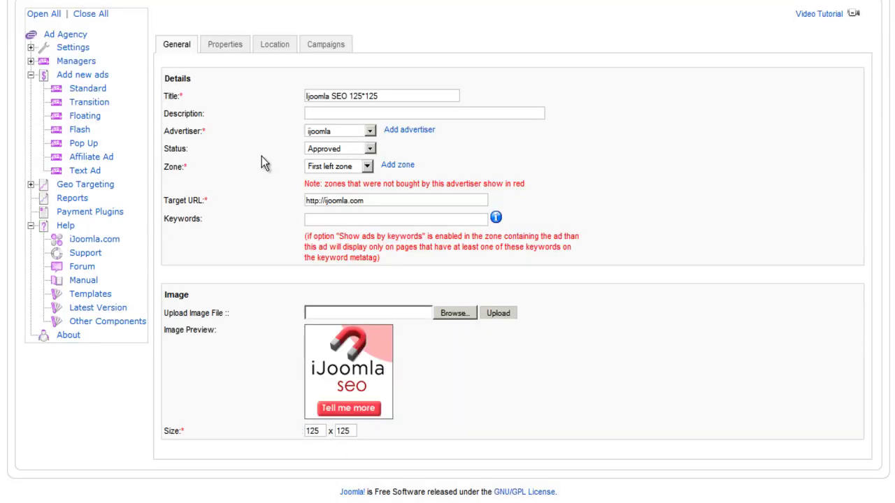
Step: Set the alt text to 'iJoomla SEO' and keep the target window as a new window
left_click(234, 47)
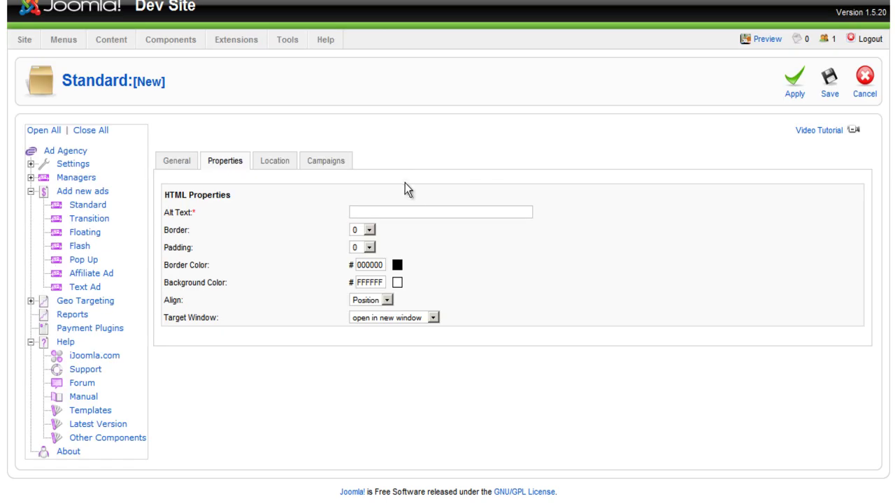
double_click(413, 211)
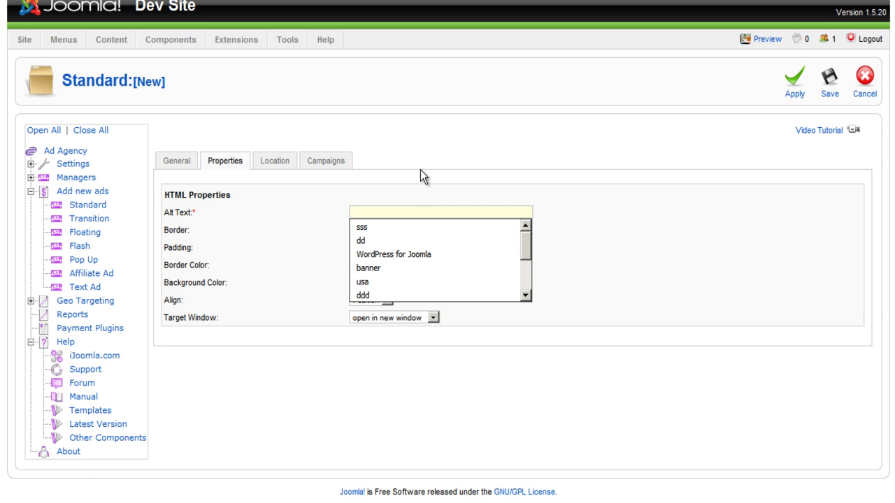
type("SE")
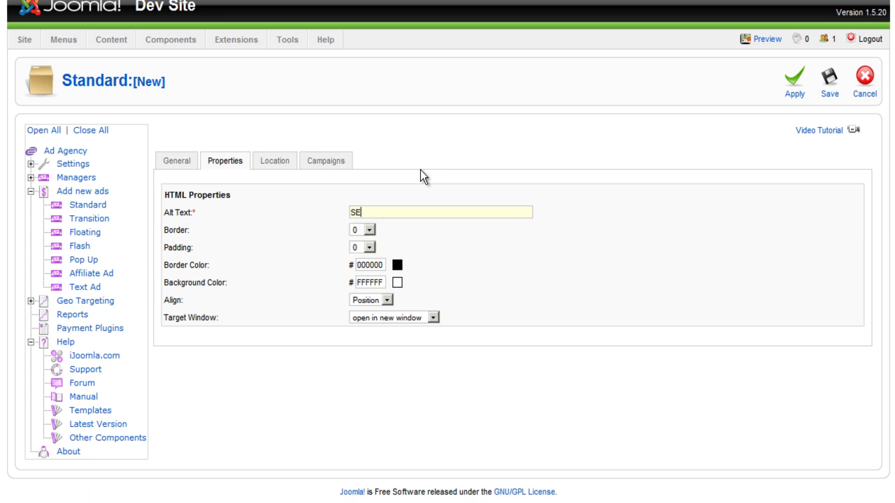
type("O")
key("Home")
type("iJoomla")
left_click(407, 318)
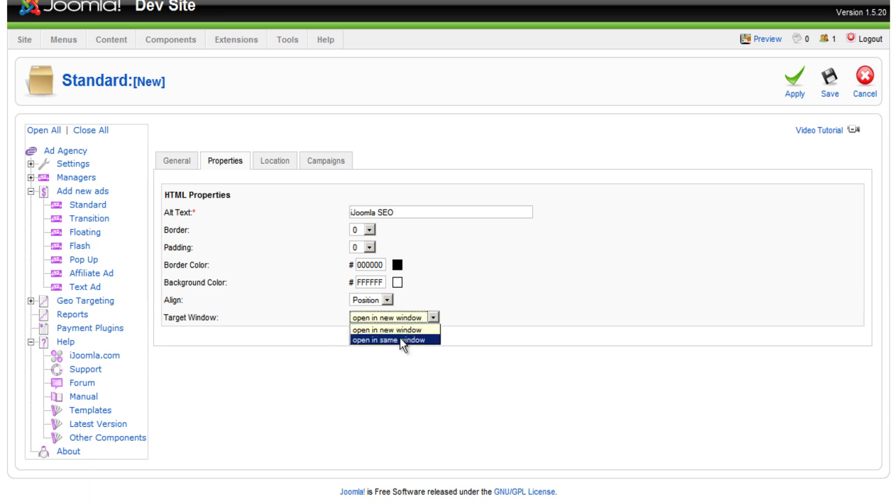
left_click(478, 284)
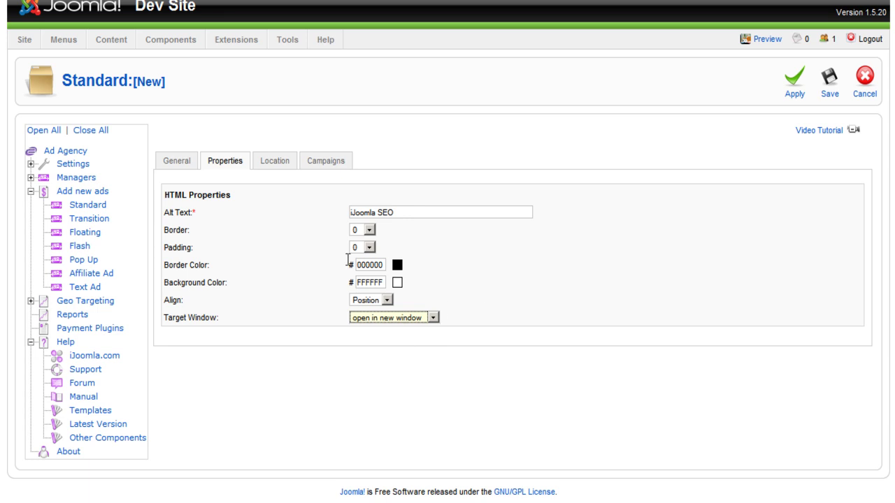
Step: Review the Location geo targeting, then view the ad's campaigns with '10 years' ticked
left_click(276, 165)
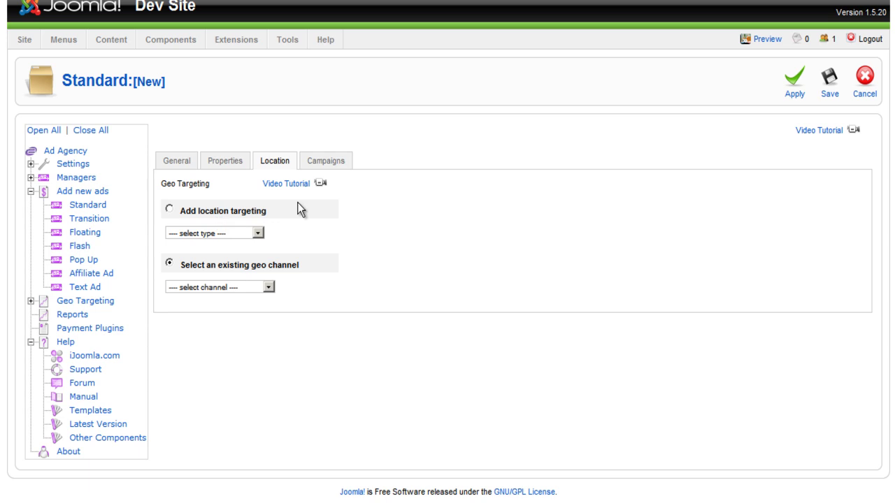
left_click(320, 166)
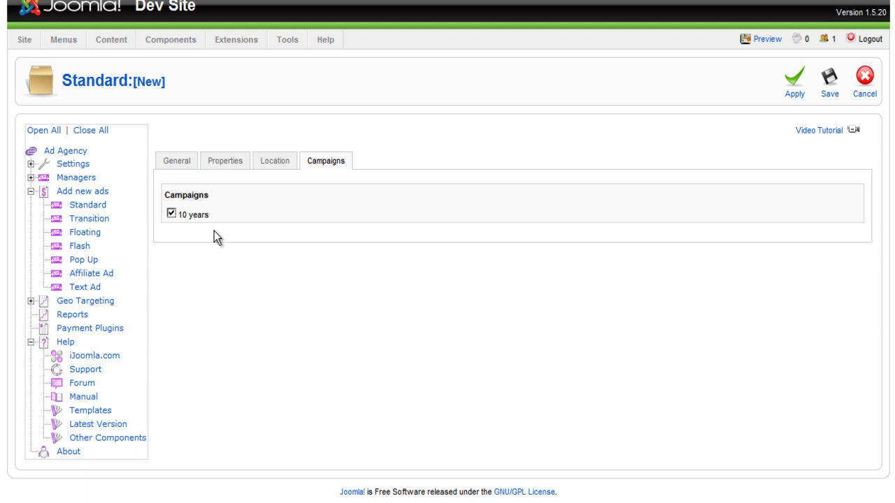
Step: Save the ad and expand Managers to see it listed in the Ads Manager
left_click(817, 80)
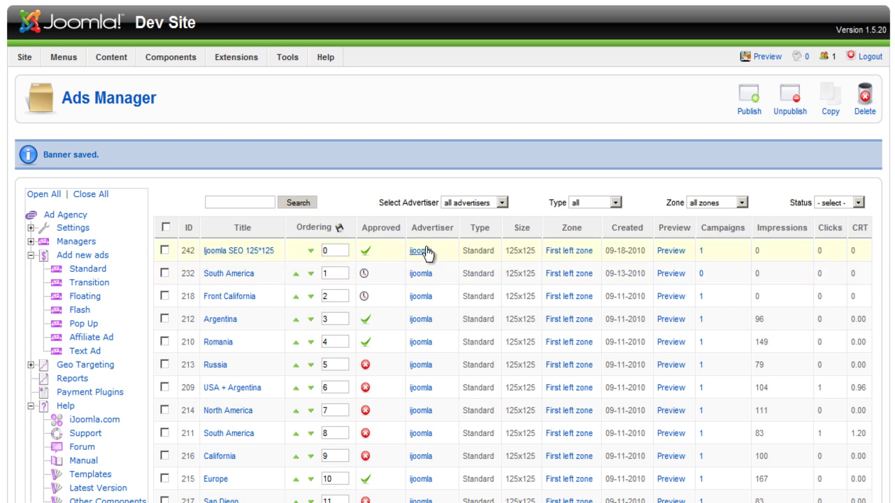
scroll(427, 250, "down", 3)
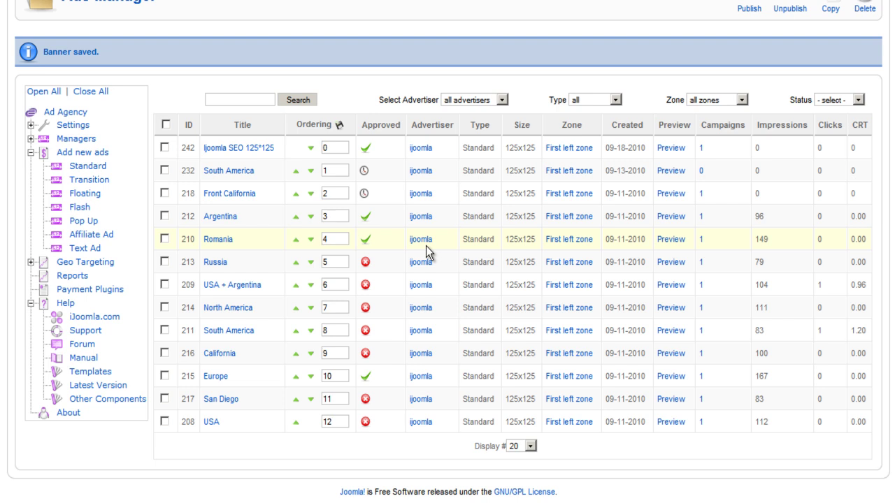
left_click(30, 138)
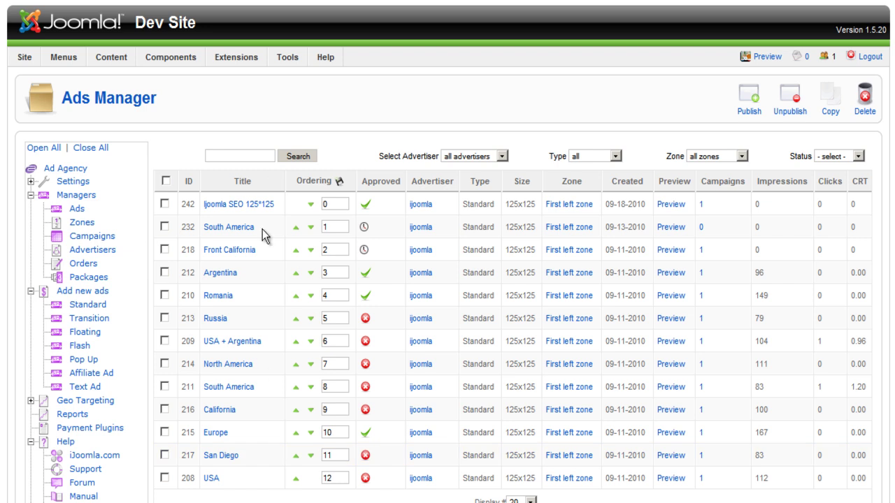
Step: Reopen the saved 'ijoomla SEO 125*125' ad and review its details and banner preview
left_click(231, 204)
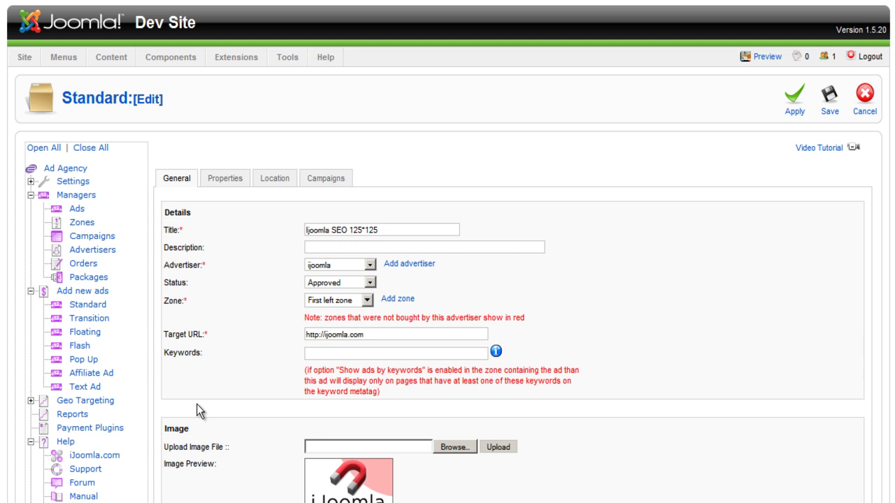
scroll(196, 404, "down", 3)
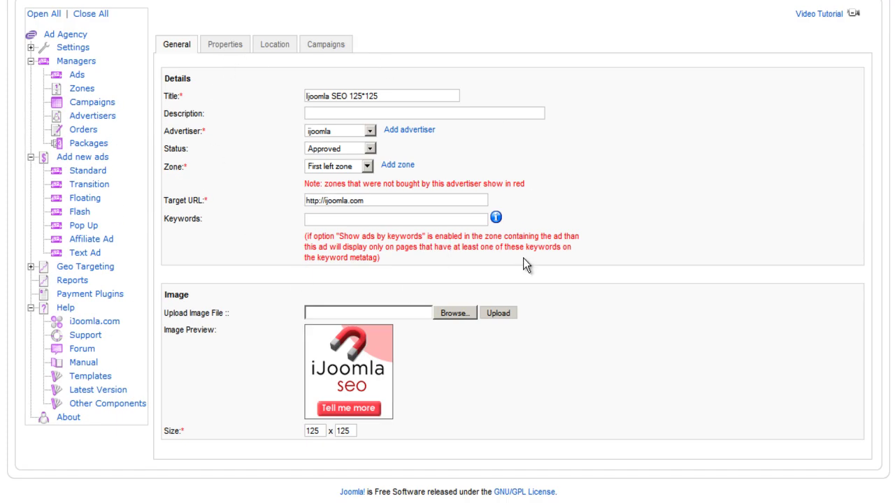